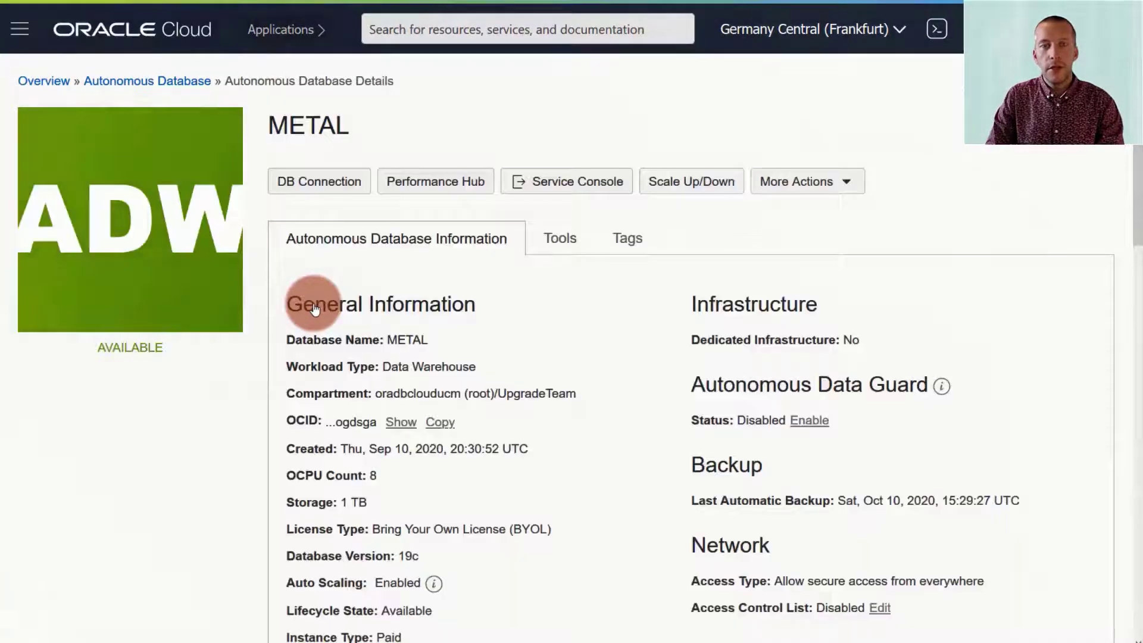
# Start a Cloud Shell session and copy the METAL database's OCID from its details page.
pyautogui.click(938, 30)
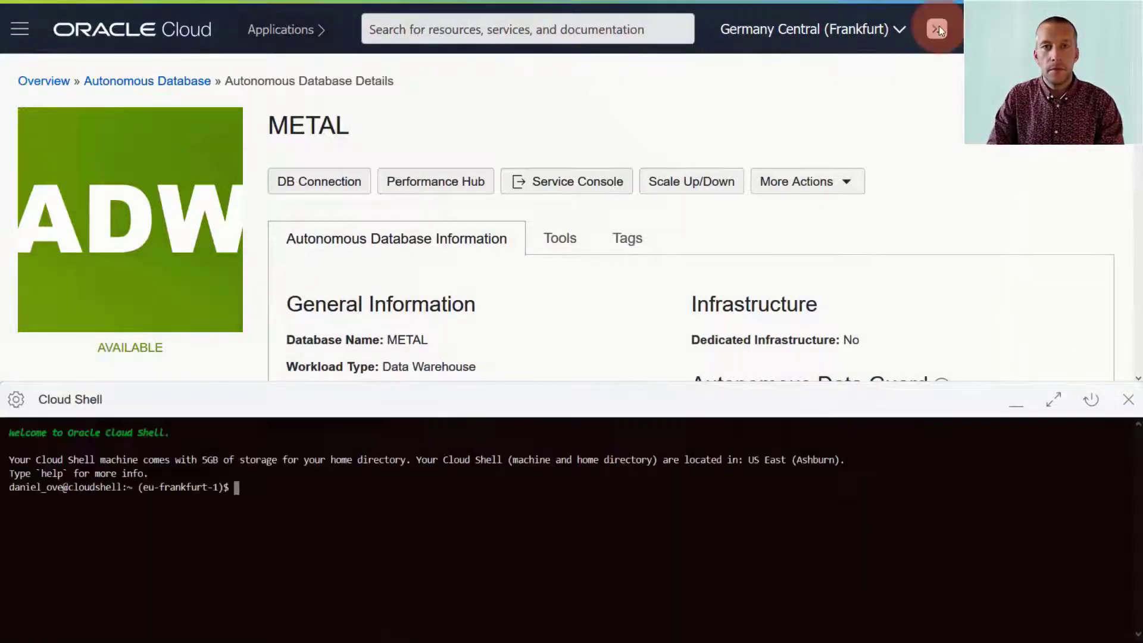
pyautogui.click(1015, 402)
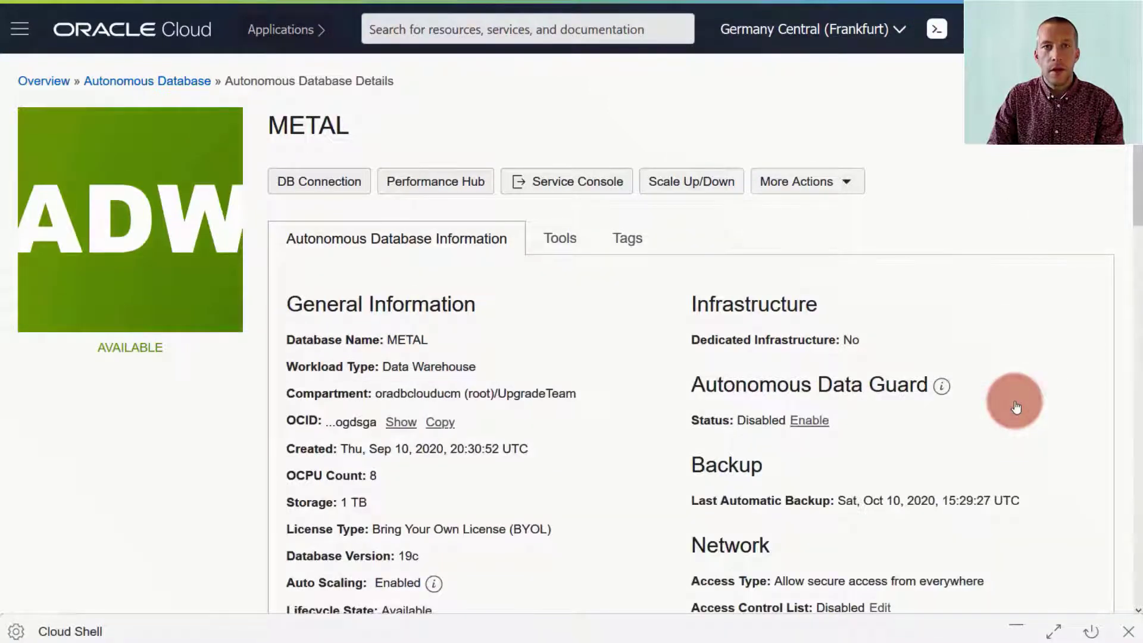
pyautogui.click(444, 430)
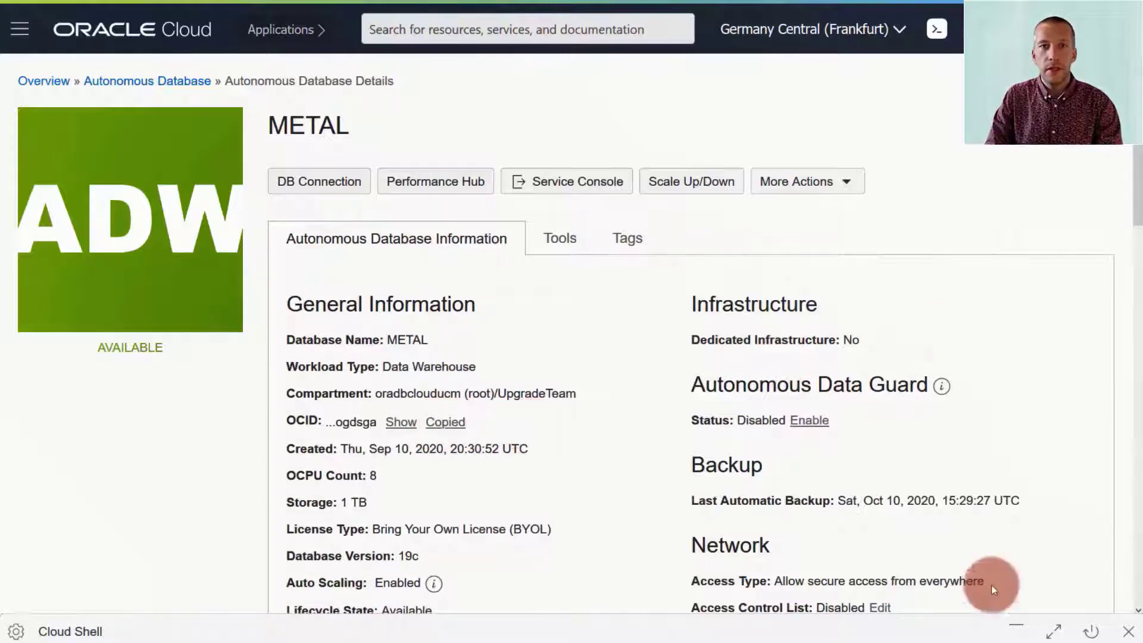
# Export ADBID, WNAME and WPWD, then download the wallet with oci db autonomous-database generate-wallet.
pyautogui.click(1054, 632)
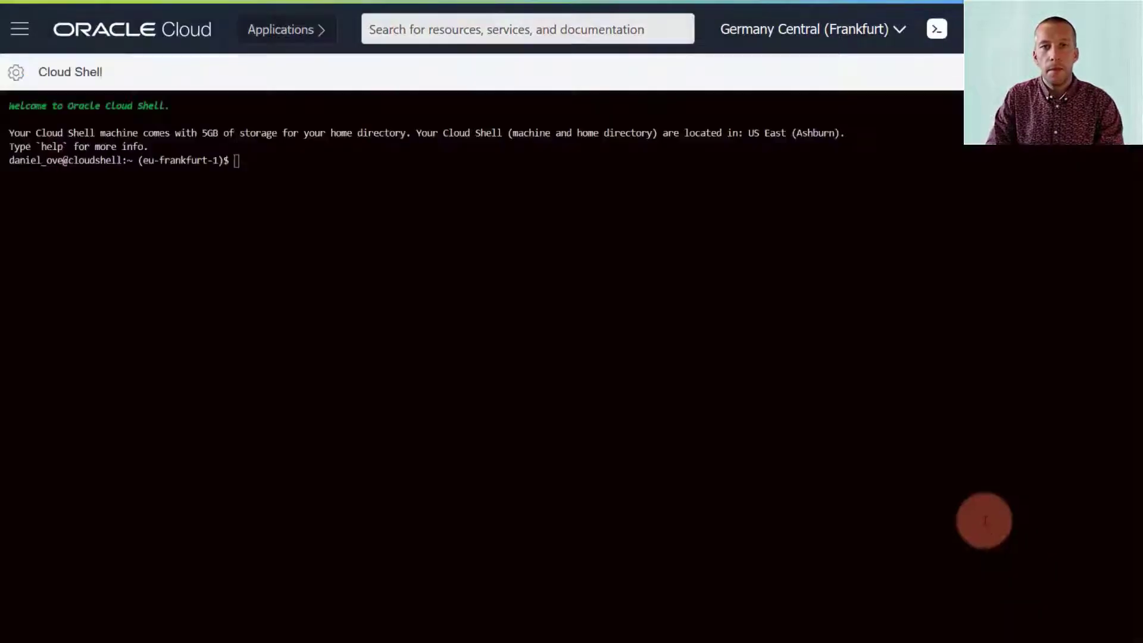
pyautogui.press('Return')
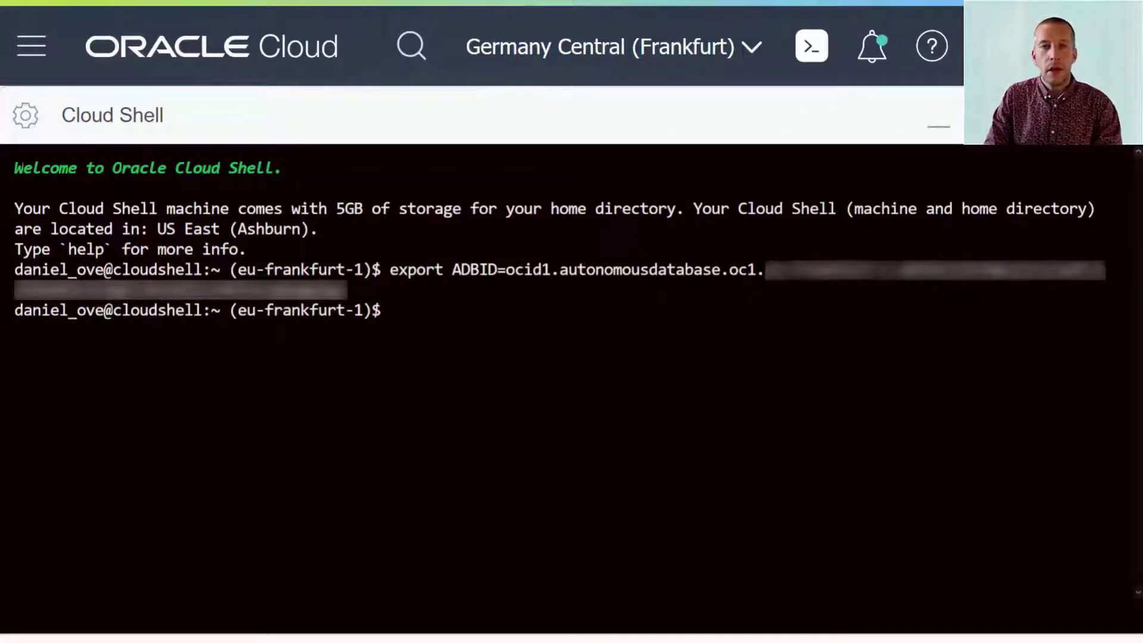
pyautogui.press('Return')
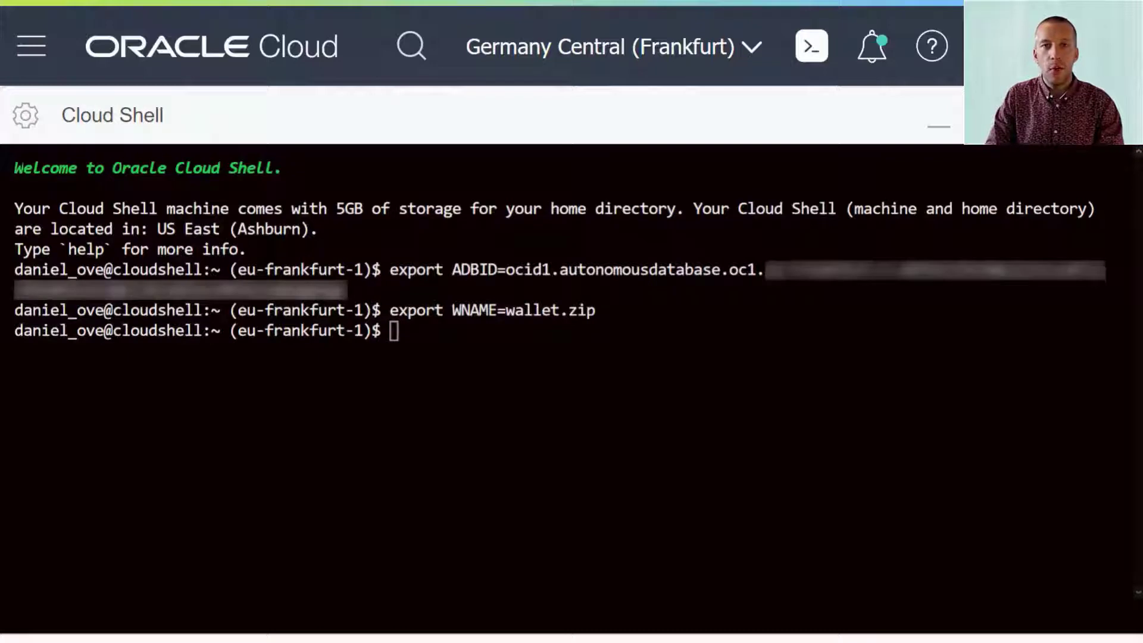
pyautogui.press('Return')
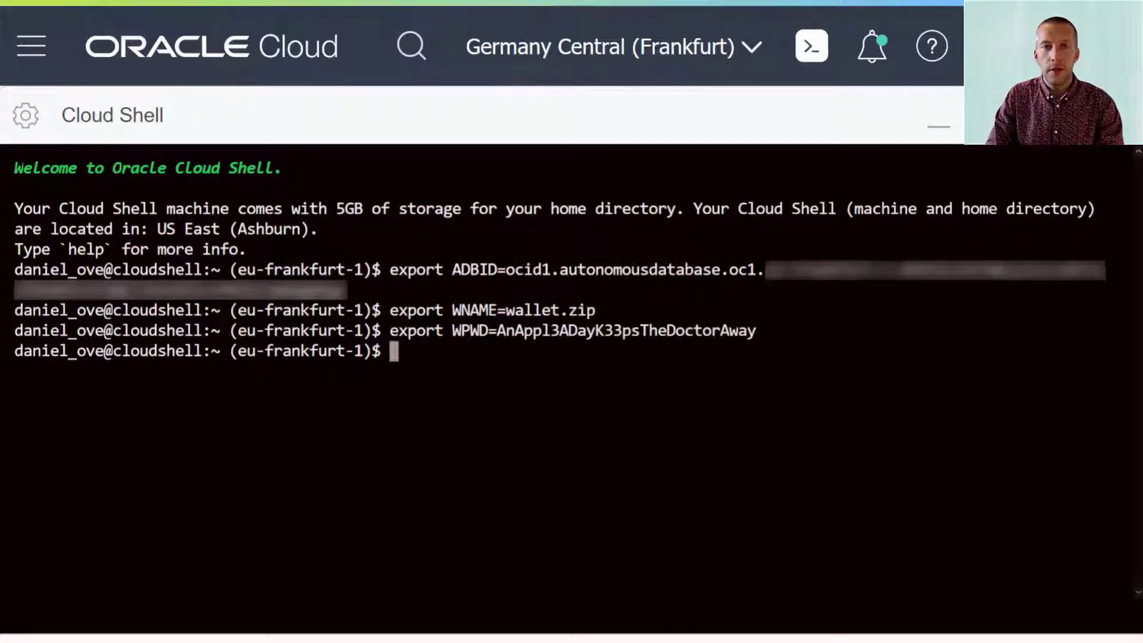
pyautogui.press('Return')
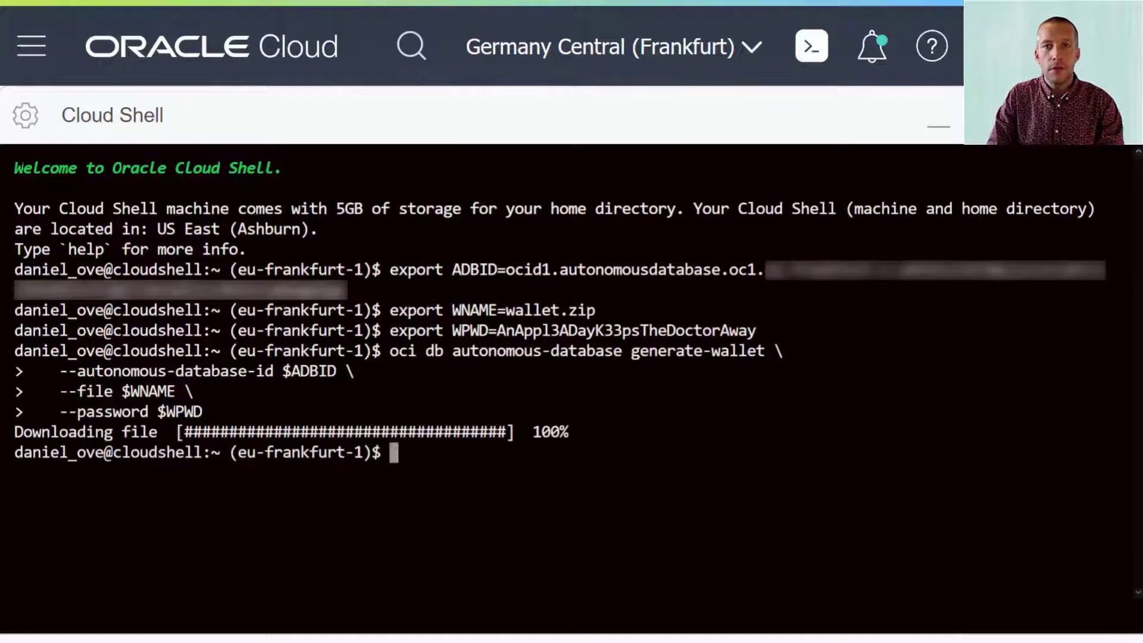
# Connect SQLcl as admin@metal_low and count metal.albums, returning 28069.
pyautogui.press('Return')
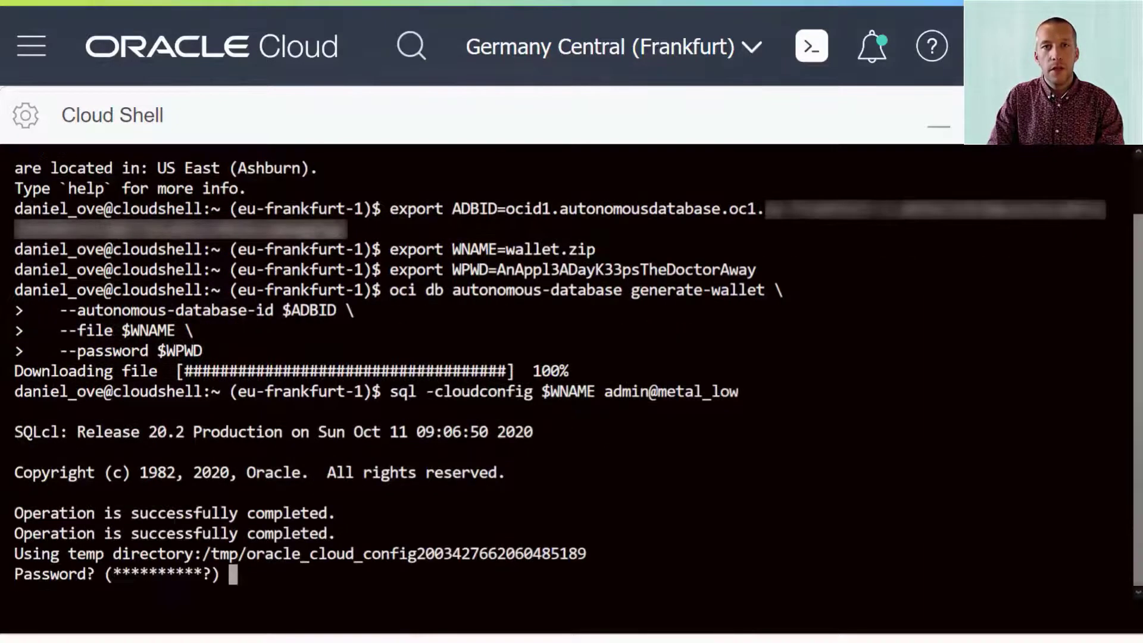
pyautogui.write('********')
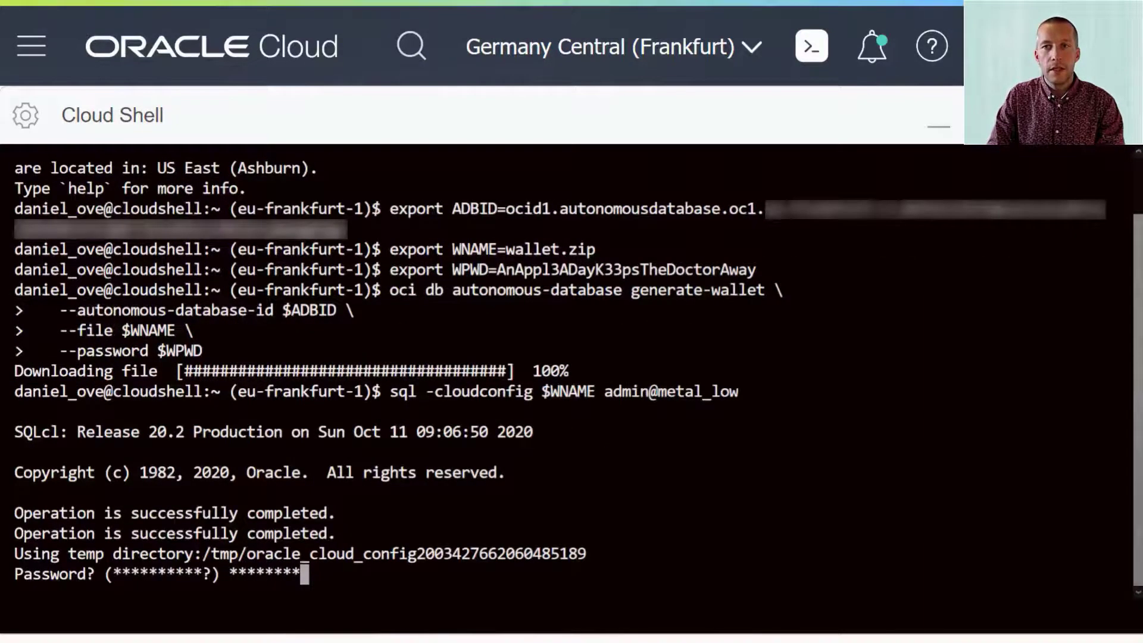
pyautogui.write('****')
pyautogui.press('Return')
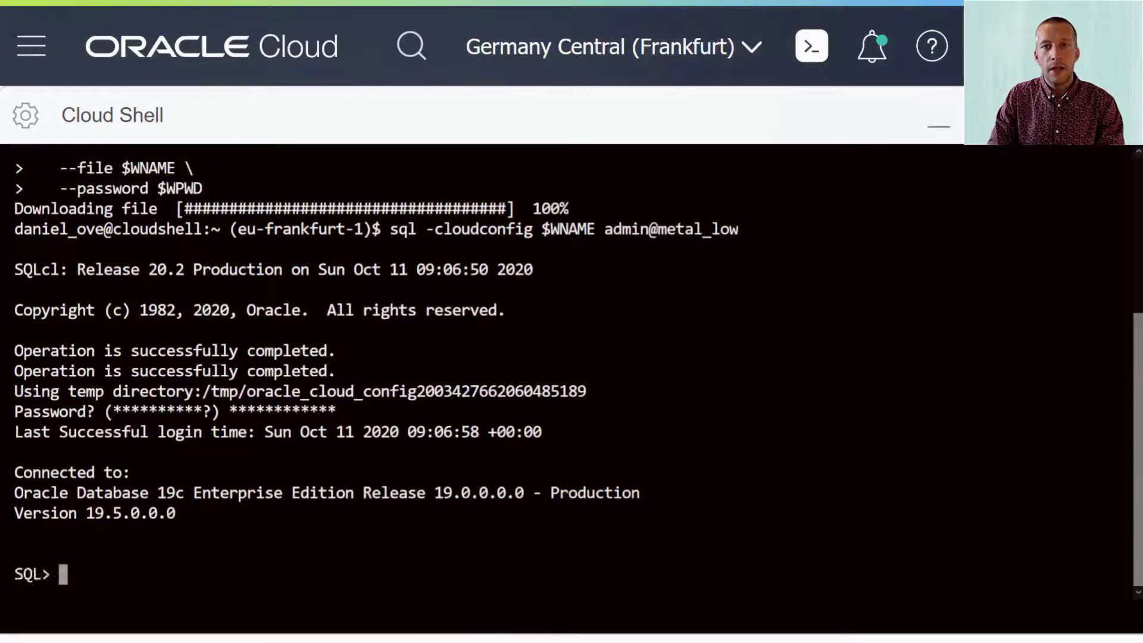
pyautogui.write('select count(*) fro')
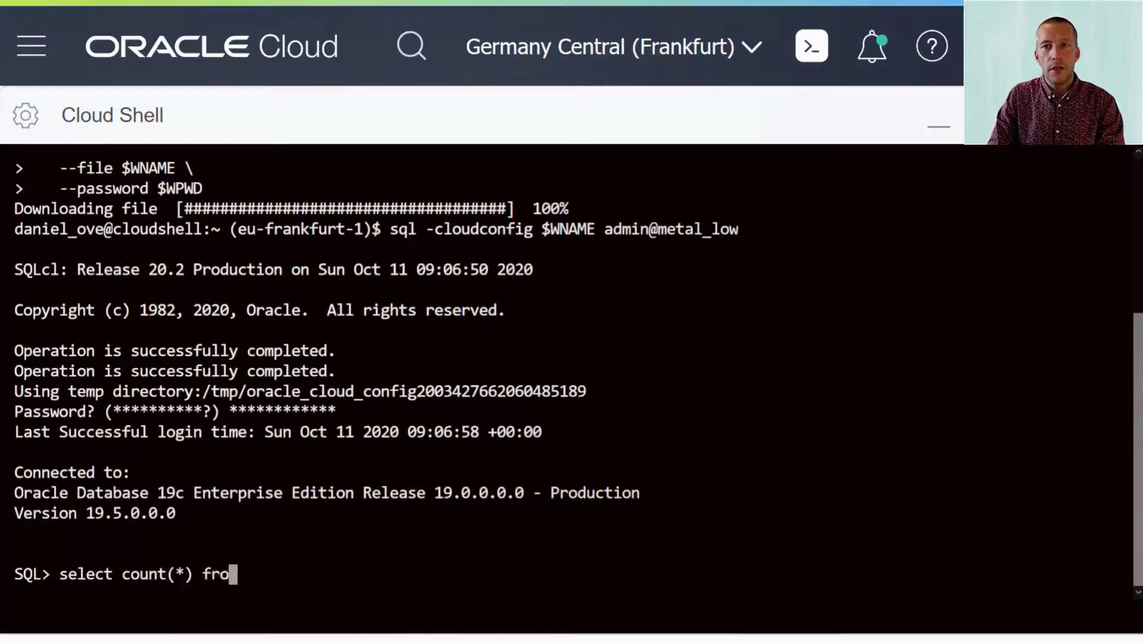
pyautogui.write('m metal.albums;')
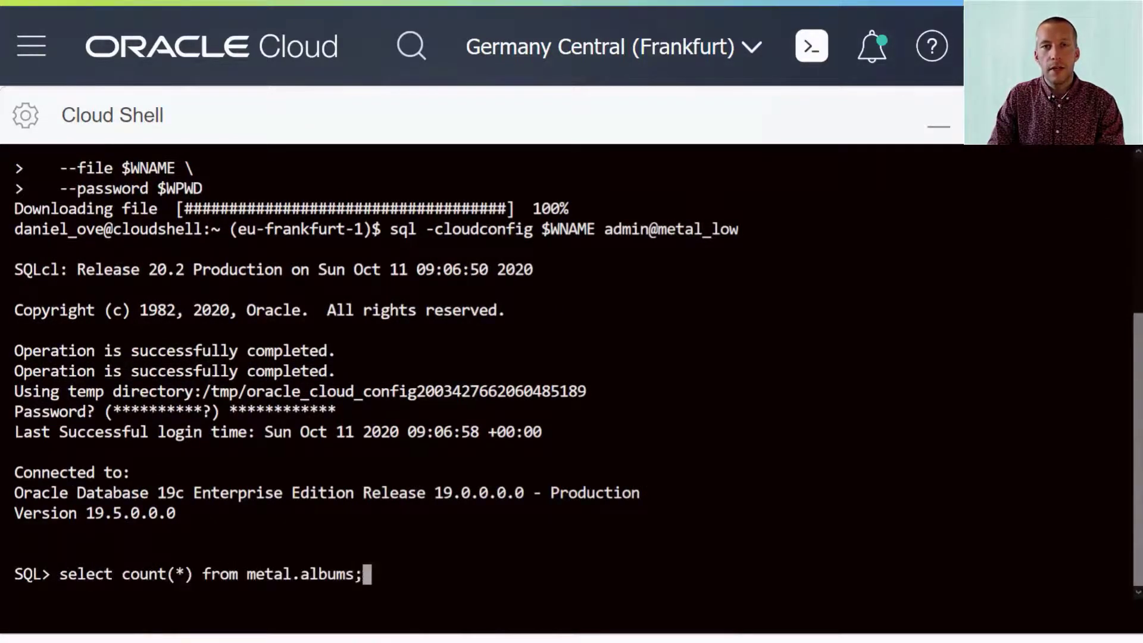
pyautogui.press('Return')
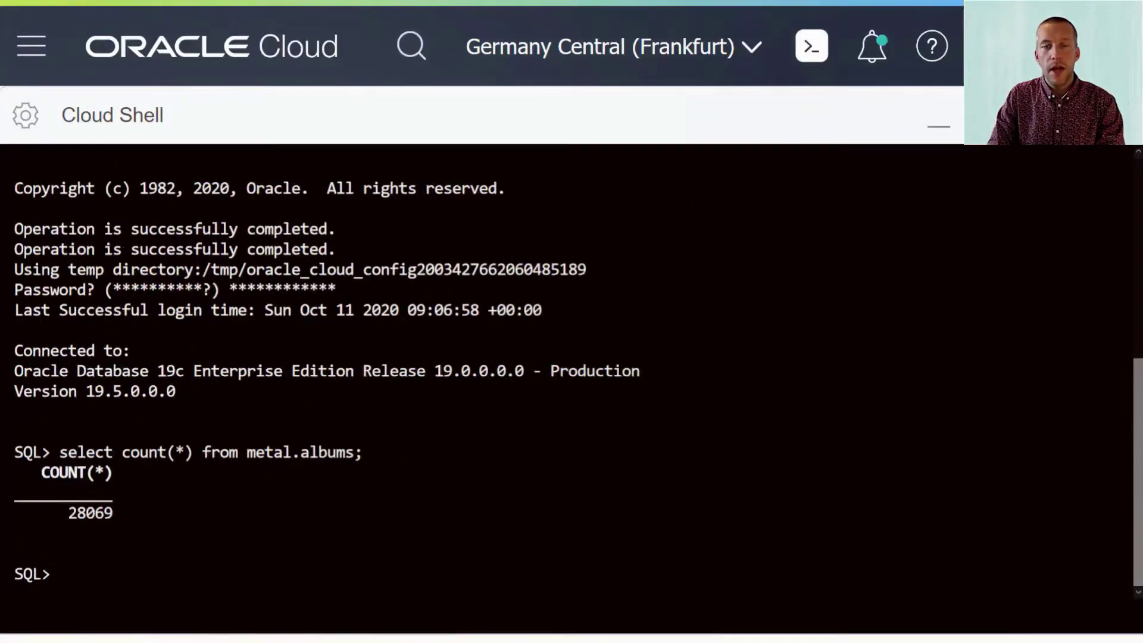